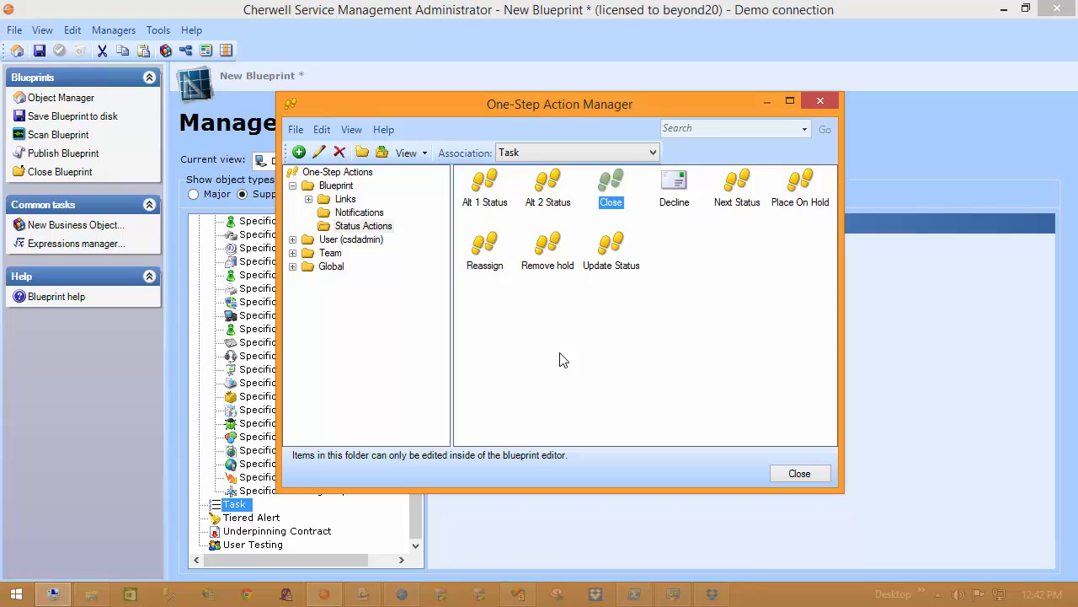
Step: Open the Task's Close One-Step for editing and add an Update a Variable or Stored Value step after its Close step
right_click(612, 187)
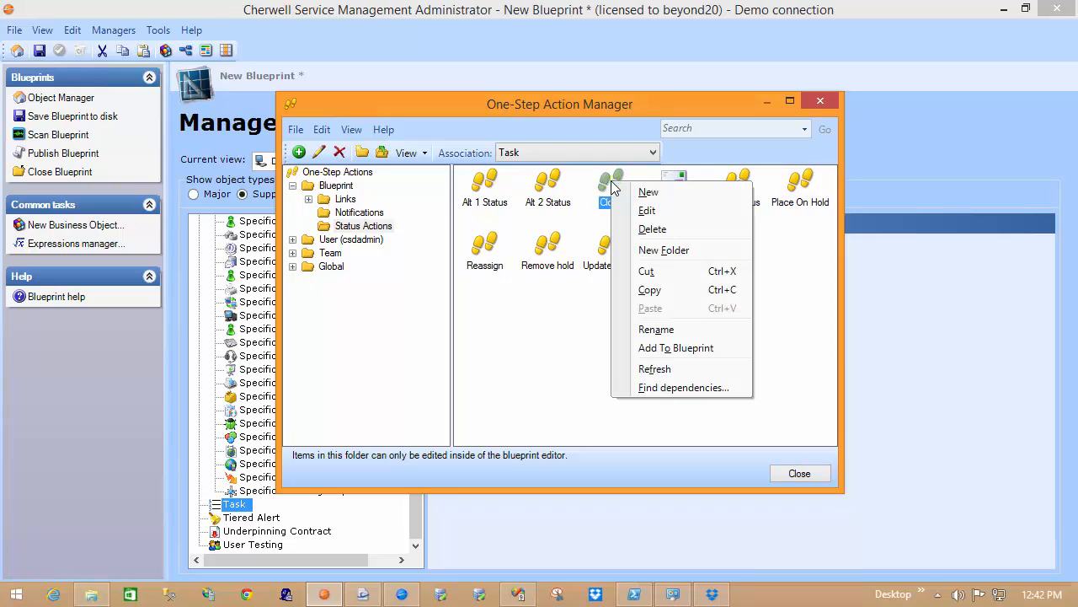
click(634, 213)
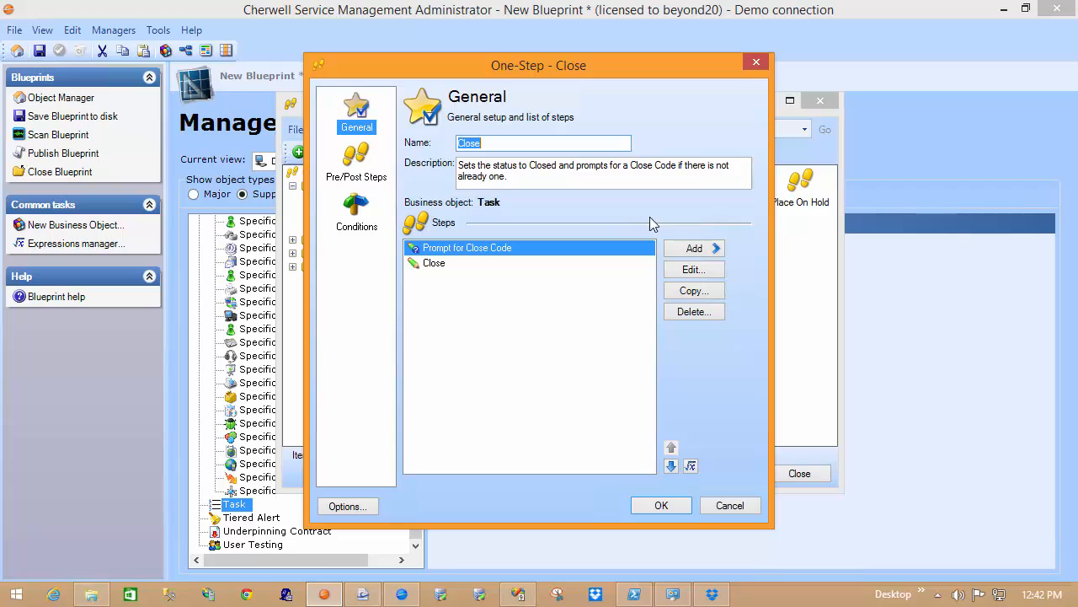
click(437, 266)
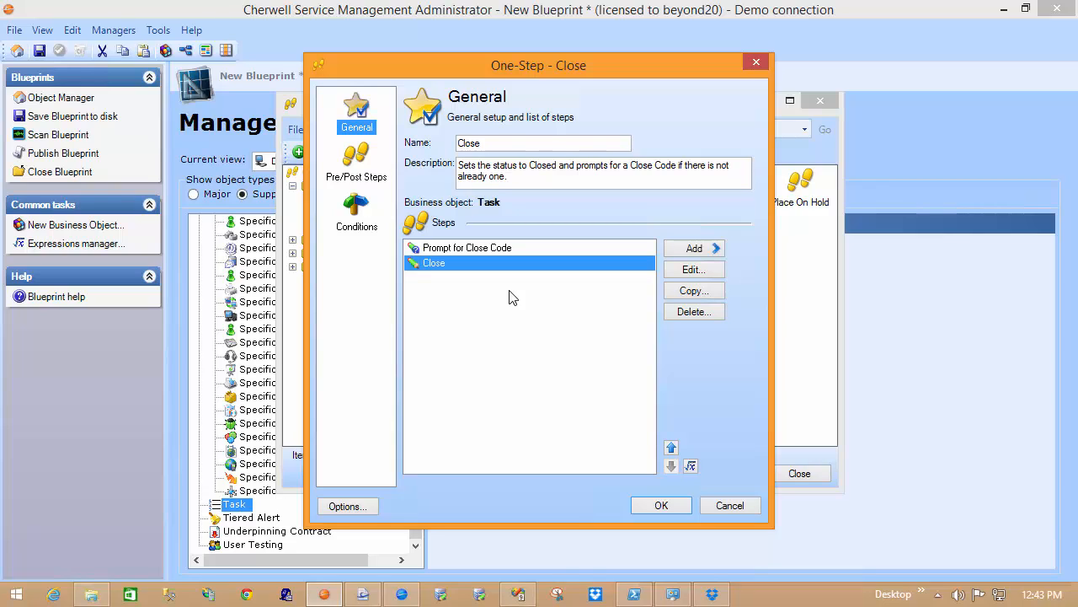
click(709, 248)
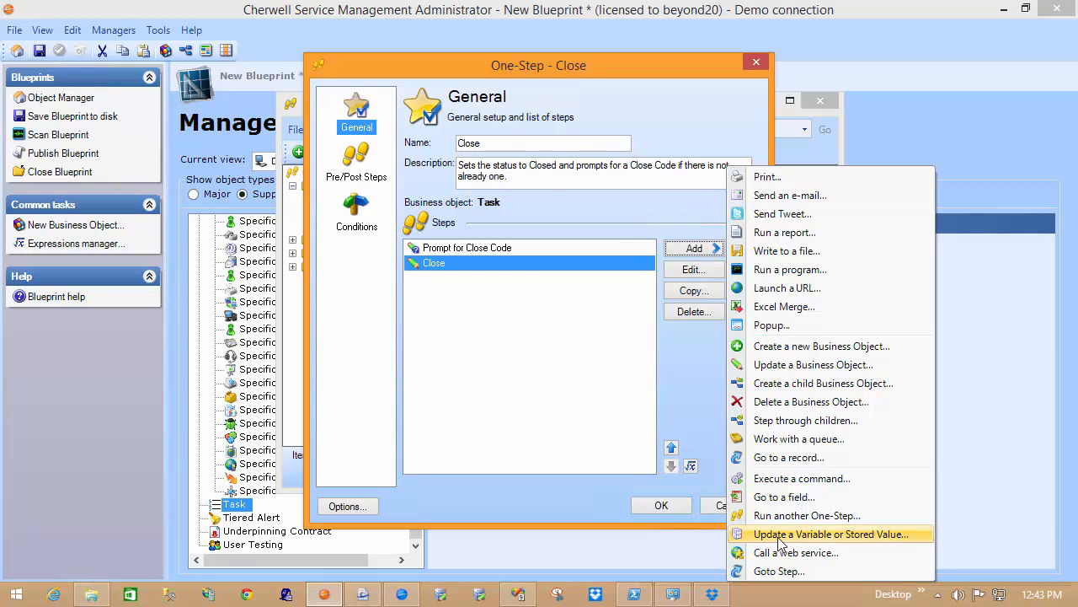
click(827, 534)
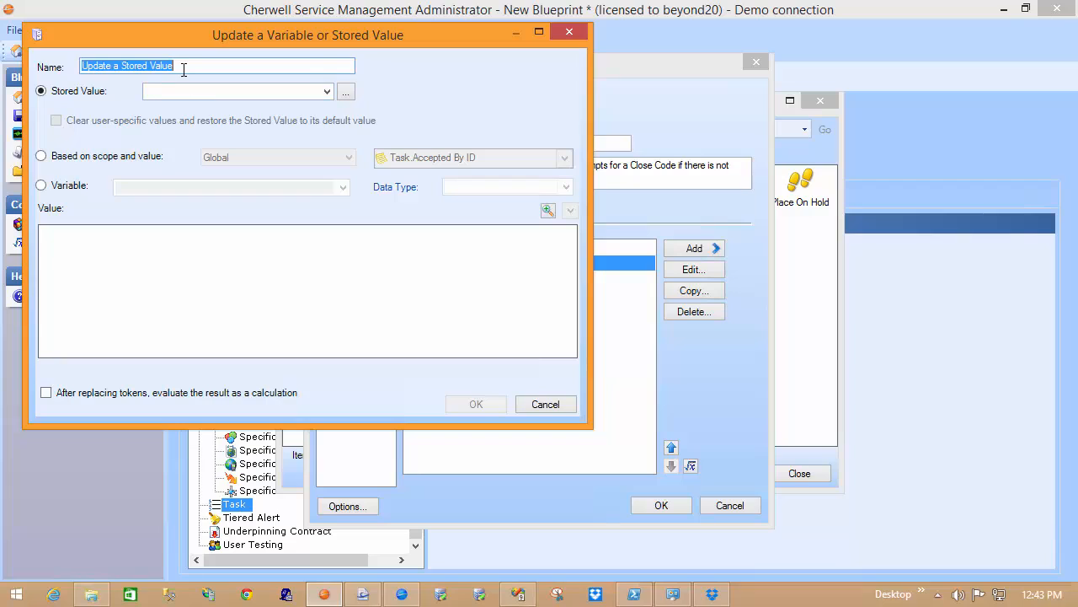
Step: Name the new step "Notification Person" and make it update a variable called "Email of Person to Notify"
text(Notif)
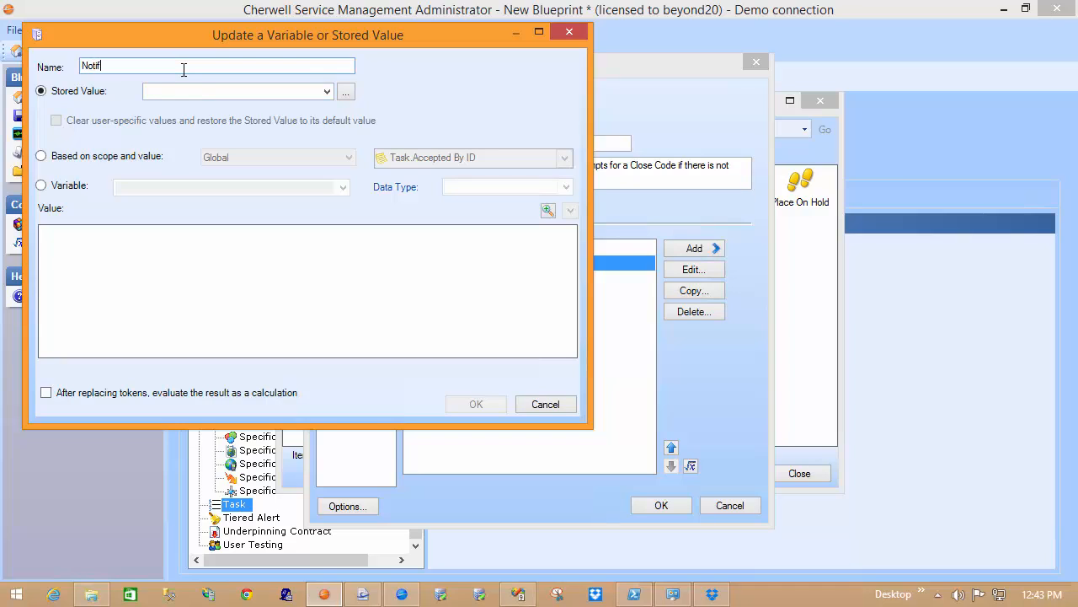
text(ication Person)
click(84, 190)
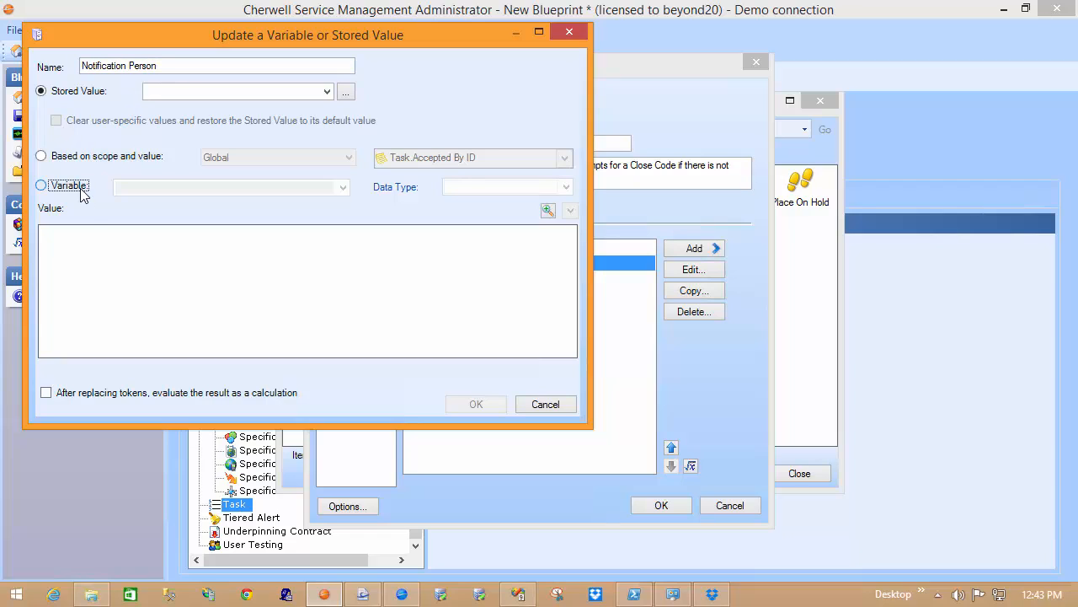
click(157, 185)
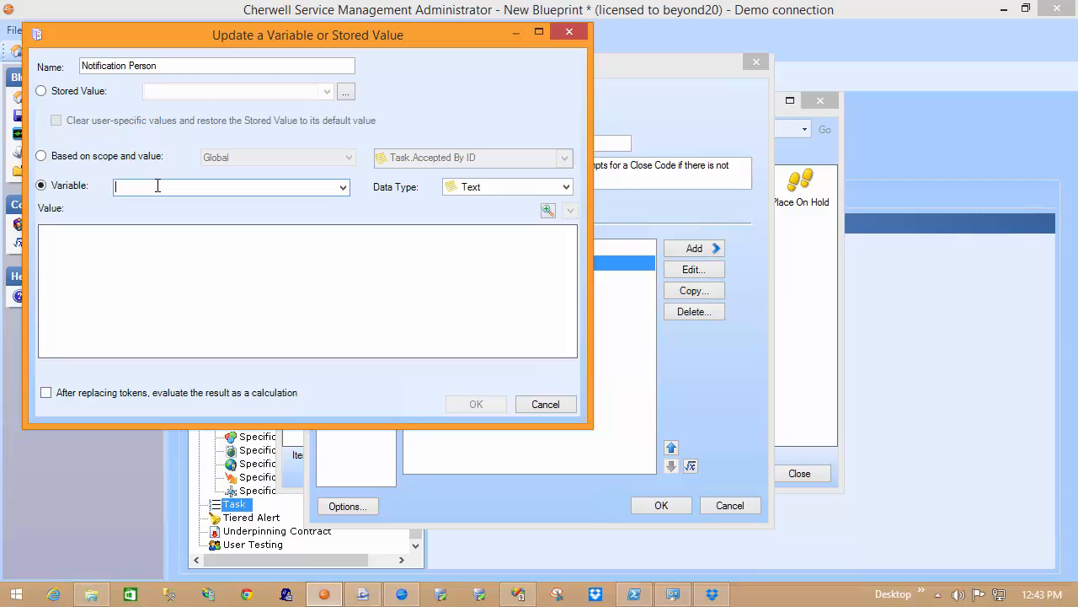
text(Email of Person to Notify)
Step: Insert a new prompt named "Email" as the variable's value
click(59, 240)
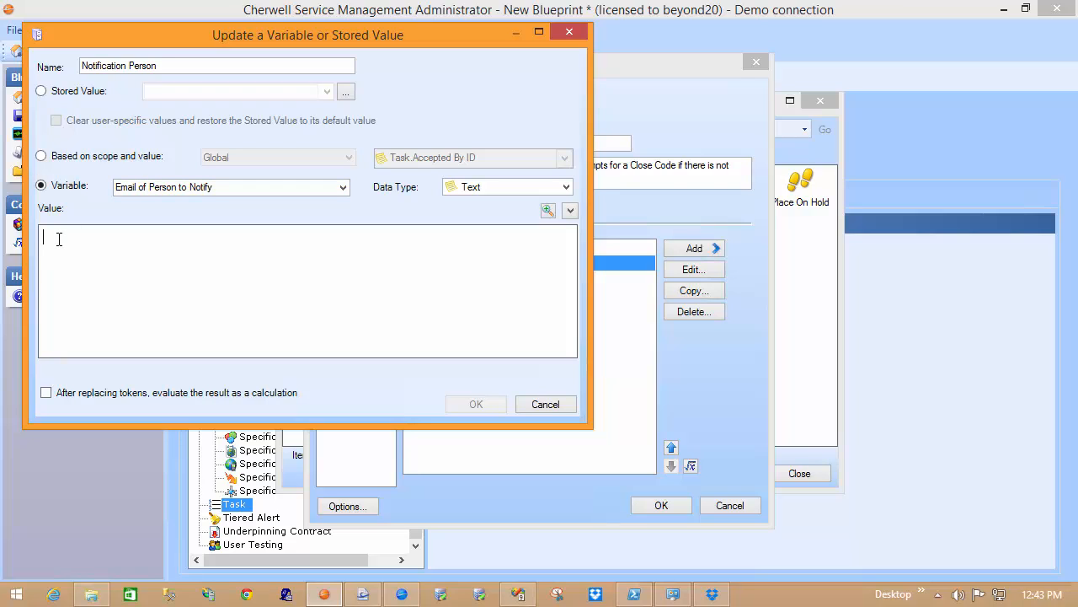
right_click(59, 239)
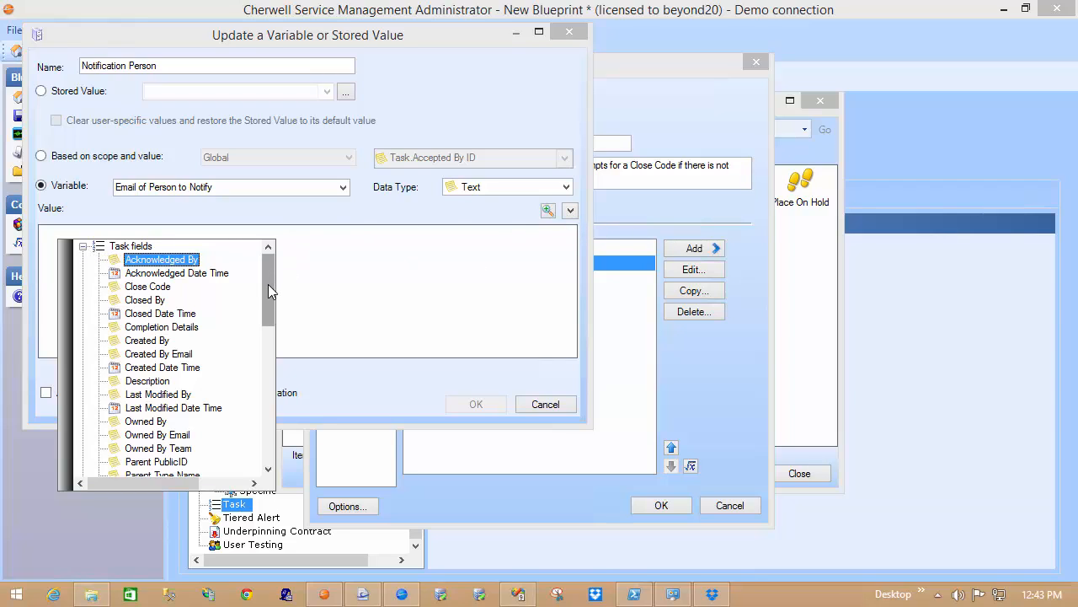
drag(268, 285, 264, 434)
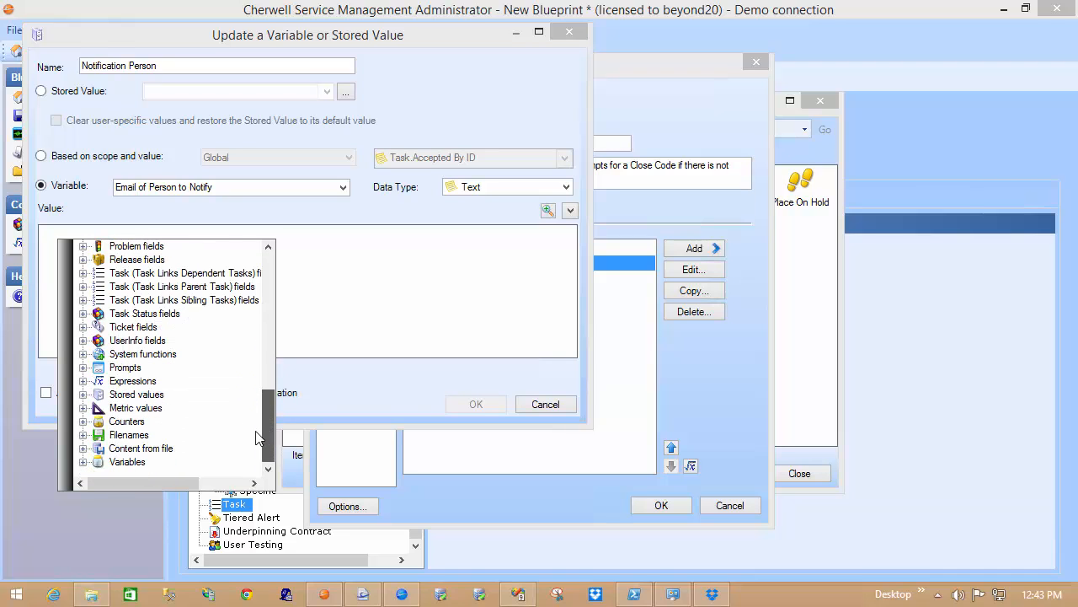
click(82, 368)
double_click(152, 381)
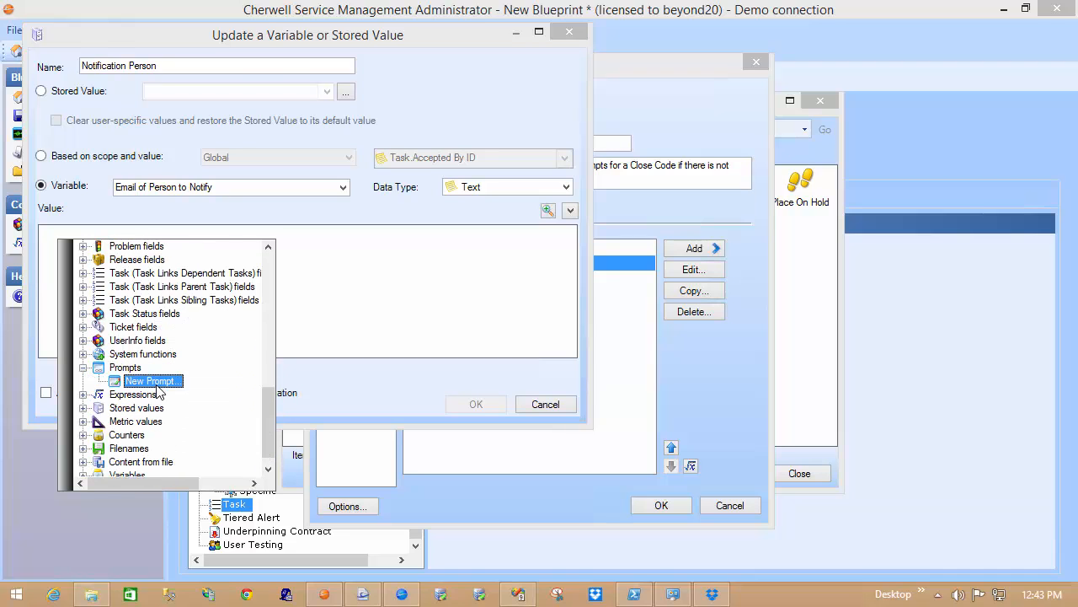
drag(178, 42, 87, 48)
text(Email)
key(Tab)
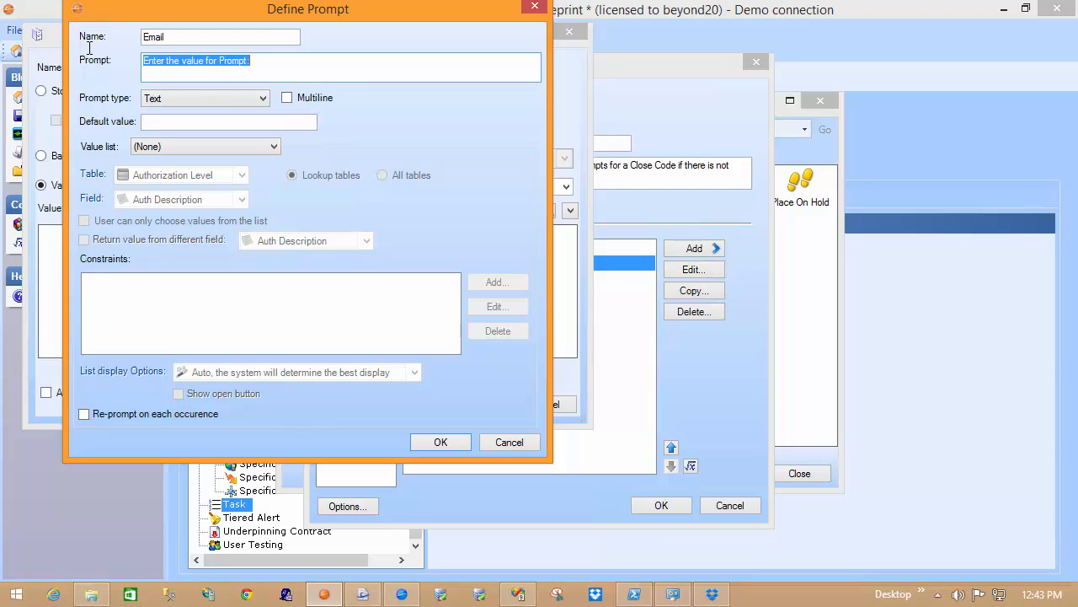
Step: Set the prompt text to "Please enter the e-mail address of the person to notify:"
text(Please )
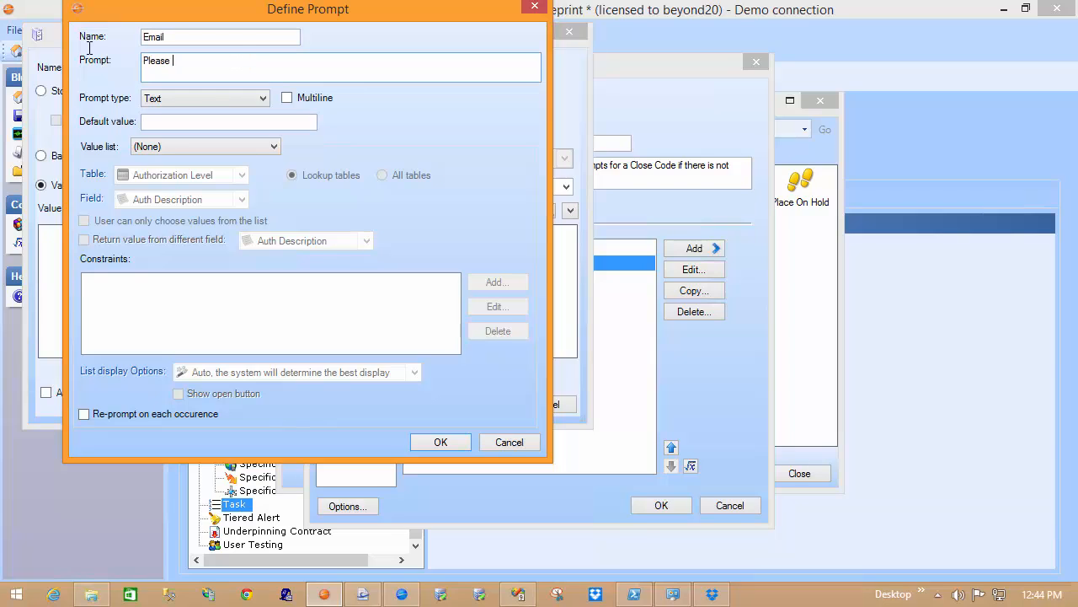
text(enter the mail)
key(BackSpace)
key(BackSpace)
key(BackSpace)
key(BackSpace)
key(BackSpace)
text(e-mail address of the person to notify:)
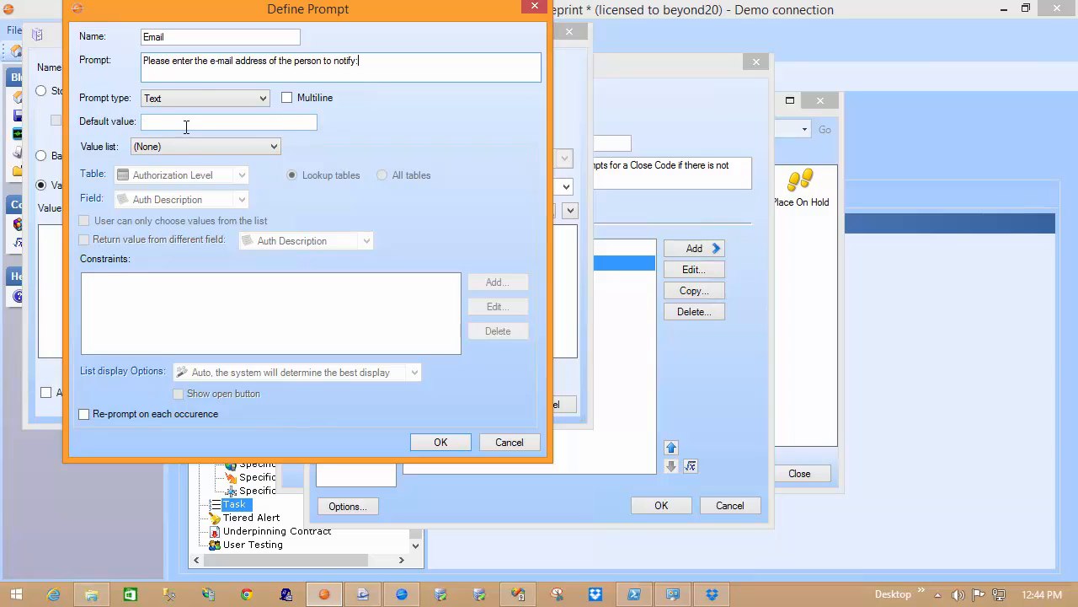
Step: Enable re-prompting on each occurrence for the Email prompt, and accept both the prompt and the variable step
click(203, 414)
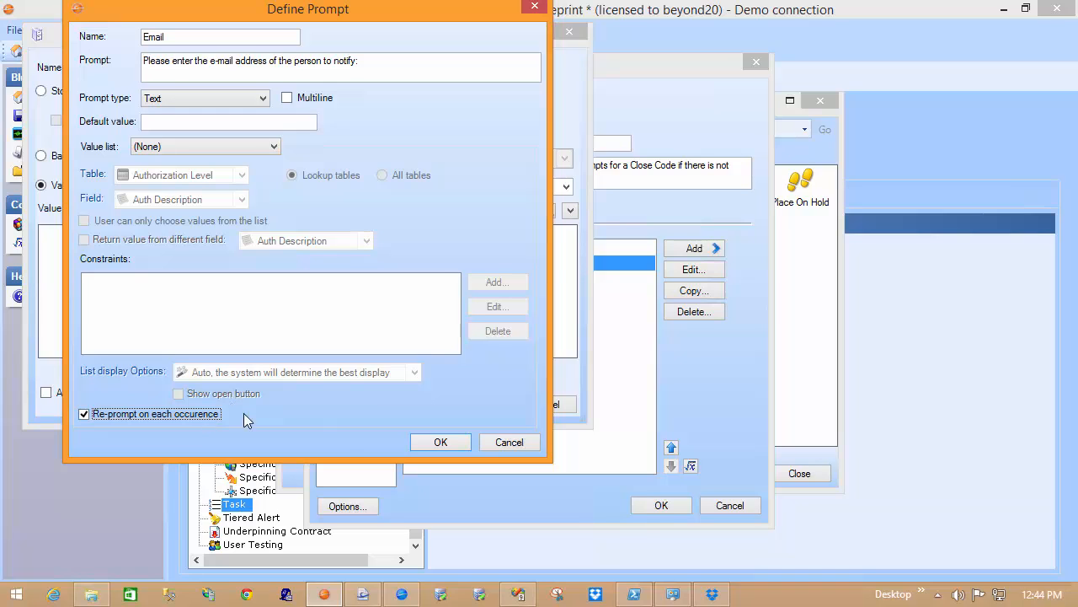
click(434, 440)
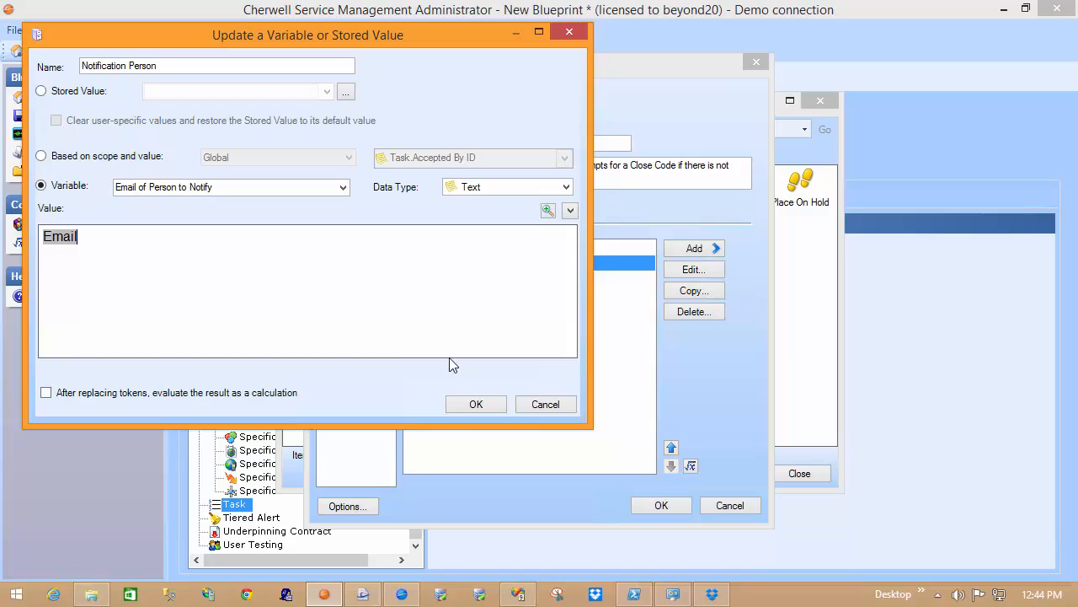
click(476, 406)
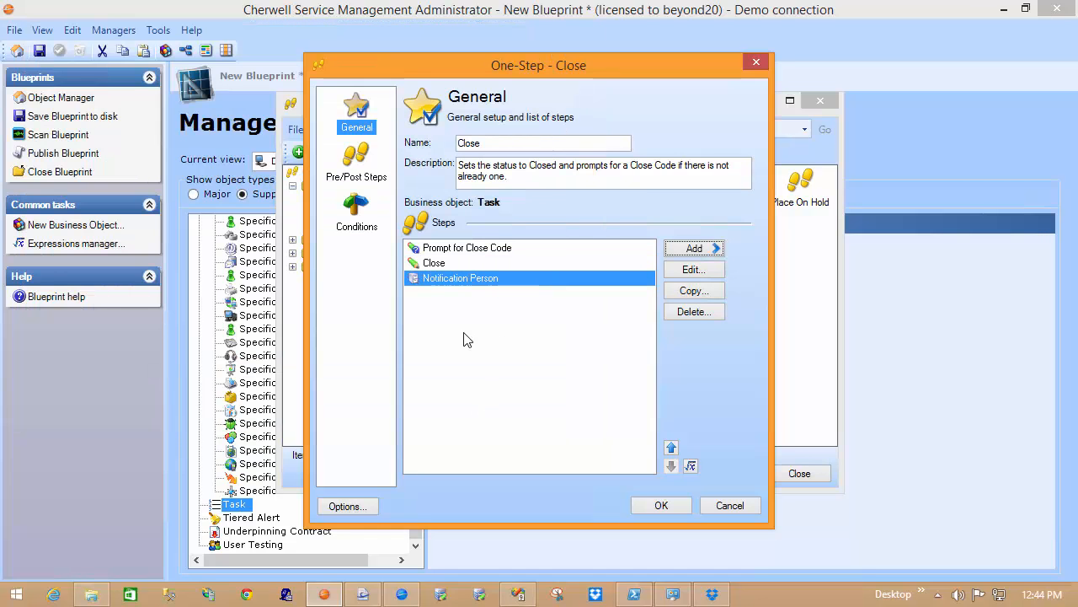
Step: Add a Send an e-mail step addressed to the "Email of Person to Notify" variable
click(689, 250)
click(776, 200)
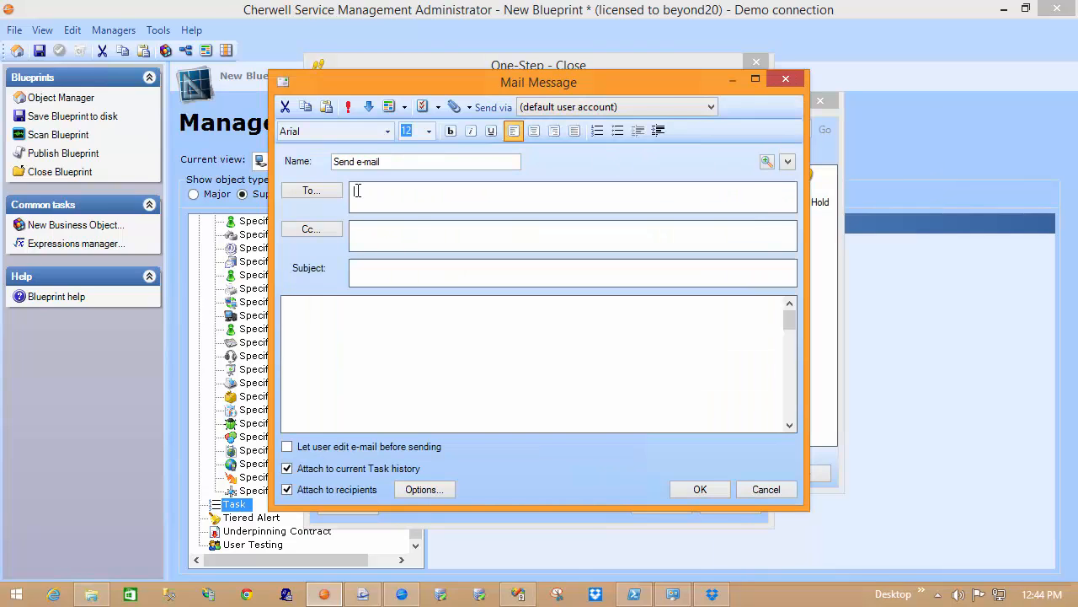
right_click(357, 190)
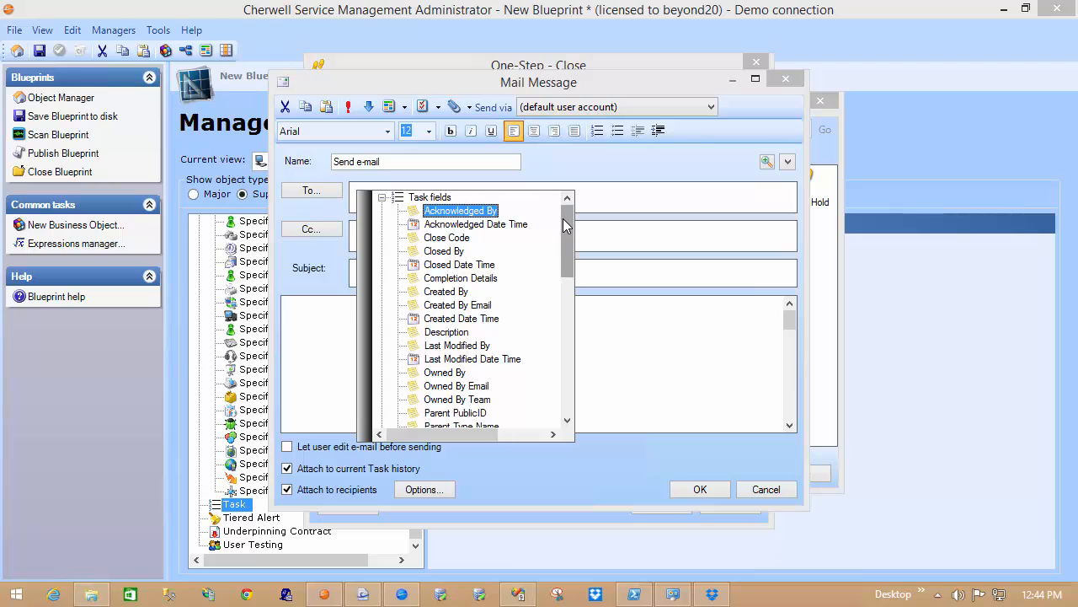
drag(566, 222, 573, 386)
click(383, 414)
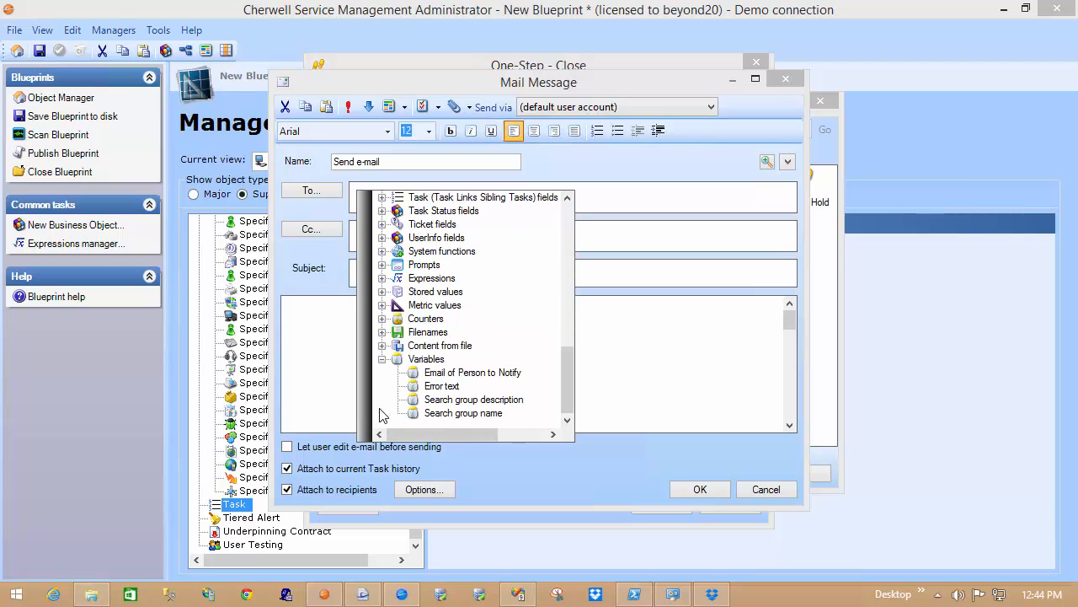
double_click(464, 373)
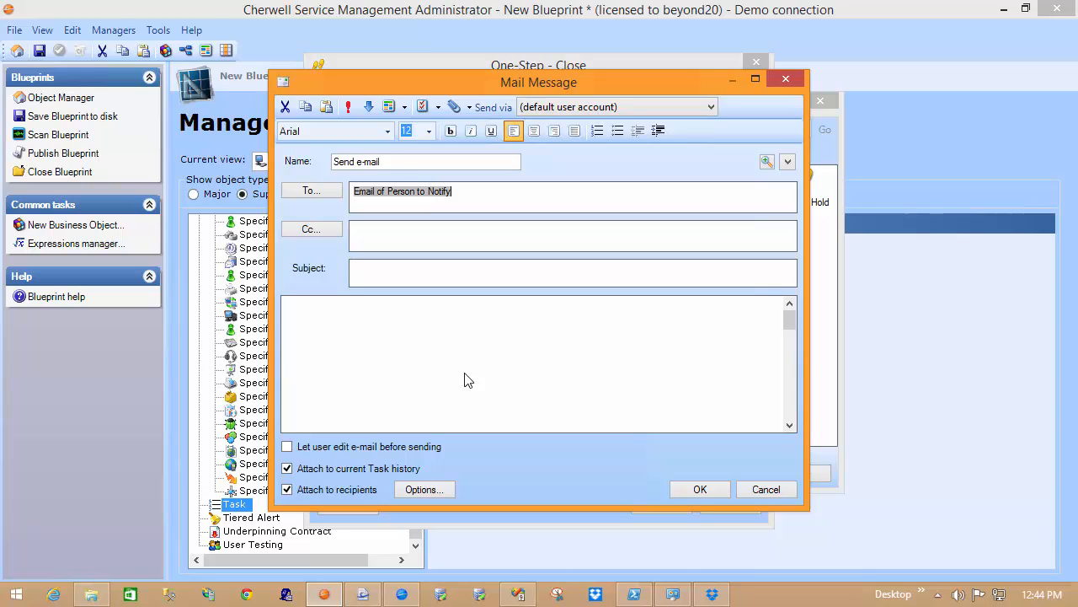
Step: Give the e-mail the subject "Task Closed" and the body "Just letting you know I finished my work. Yay!" followed by "Thanks," as closing
click(388, 270)
text(Task )
text(Closed)
text(Just letting you )
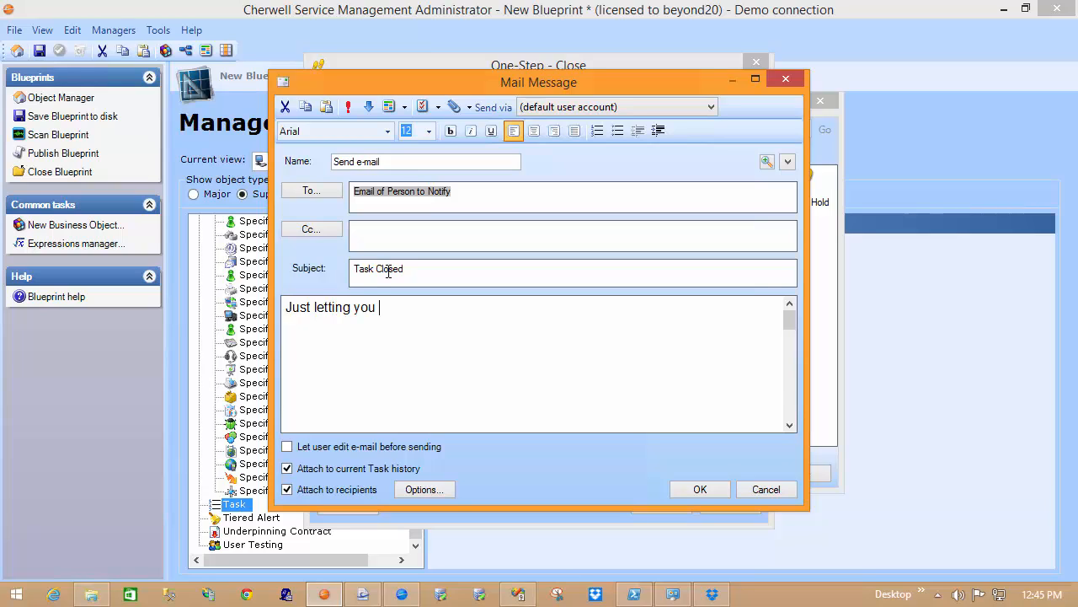
text(know I finished my)
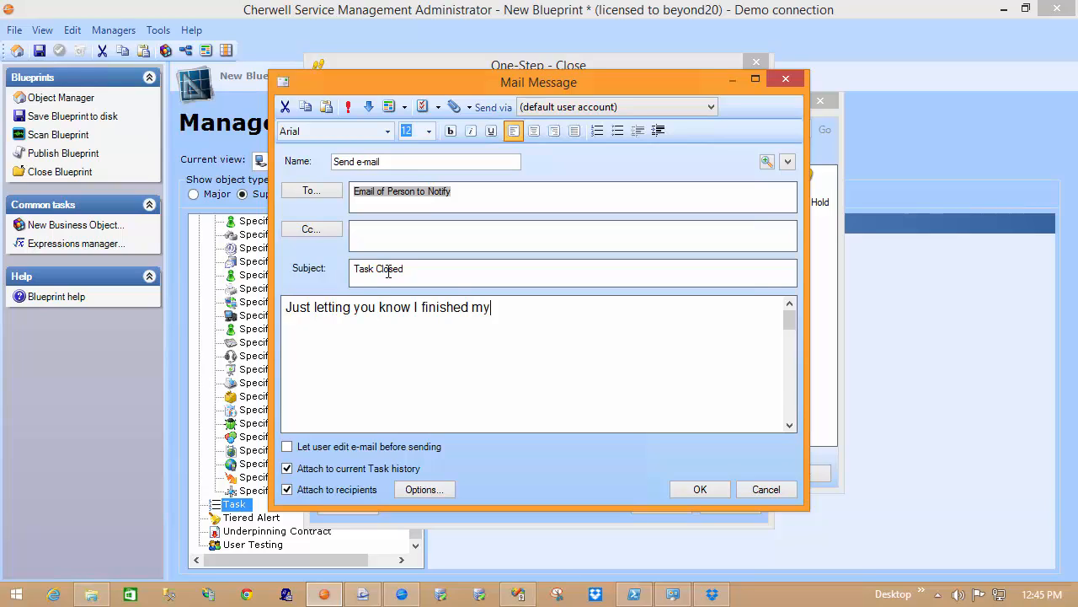
text( work.  Yay!)
text(Thanks,)
key(Return)
key(Return)
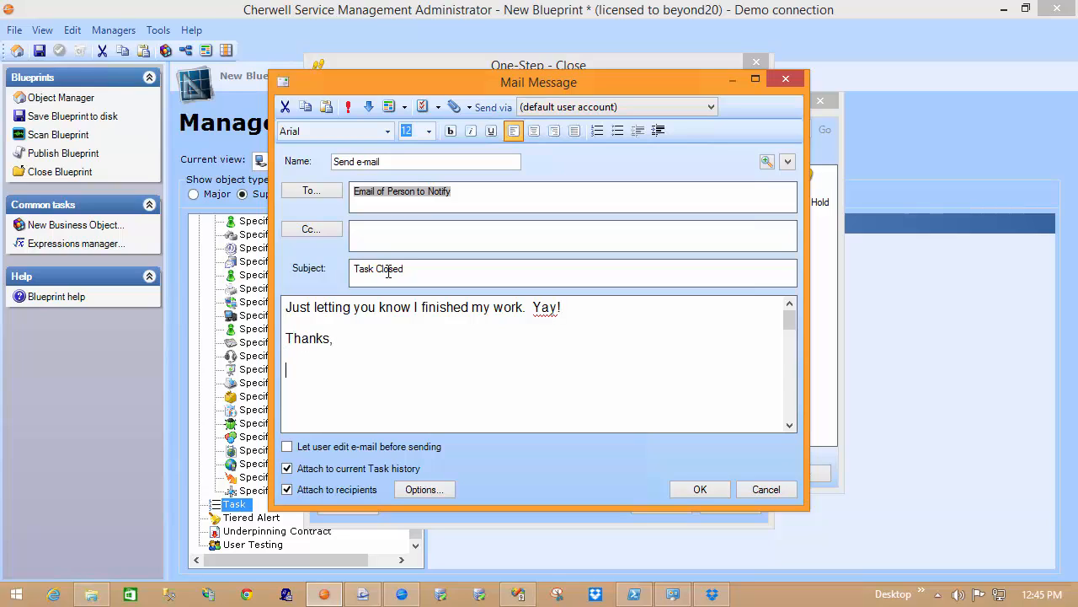
Step: Sign the e-mail body with the CurrentUserDisplayName() system function, let the user edit the e-mail before sending, and accept the message
right_click(297, 369)
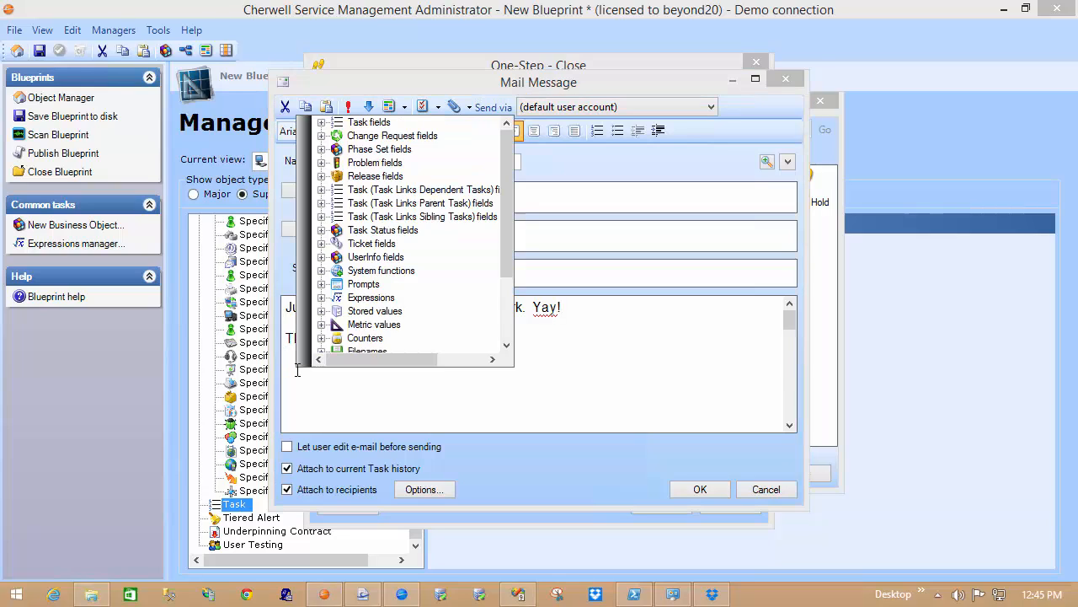
drag(509, 249, 508, 340)
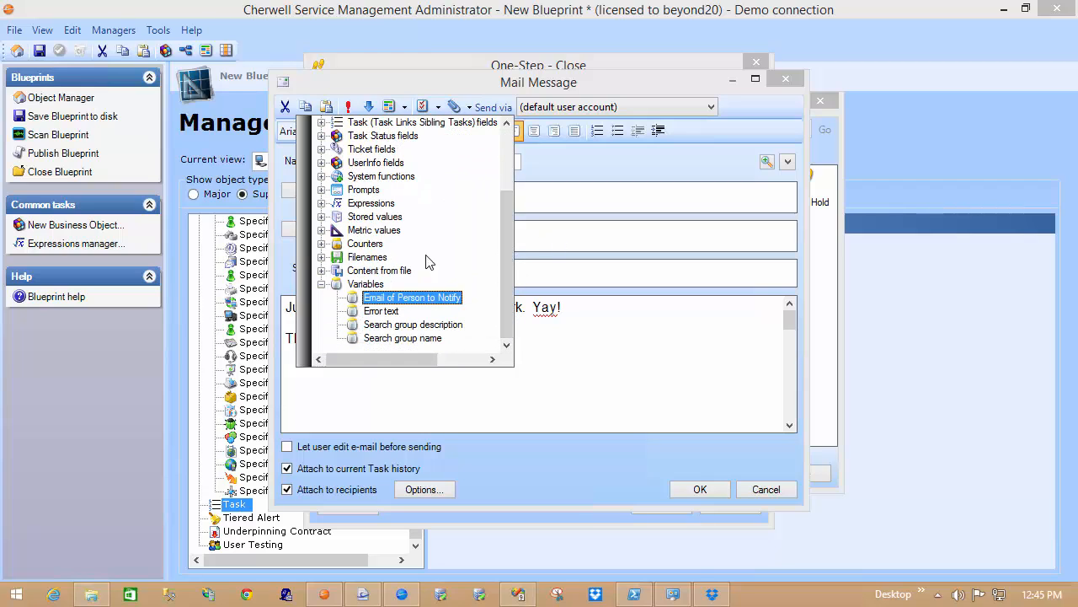
click(323, 176)
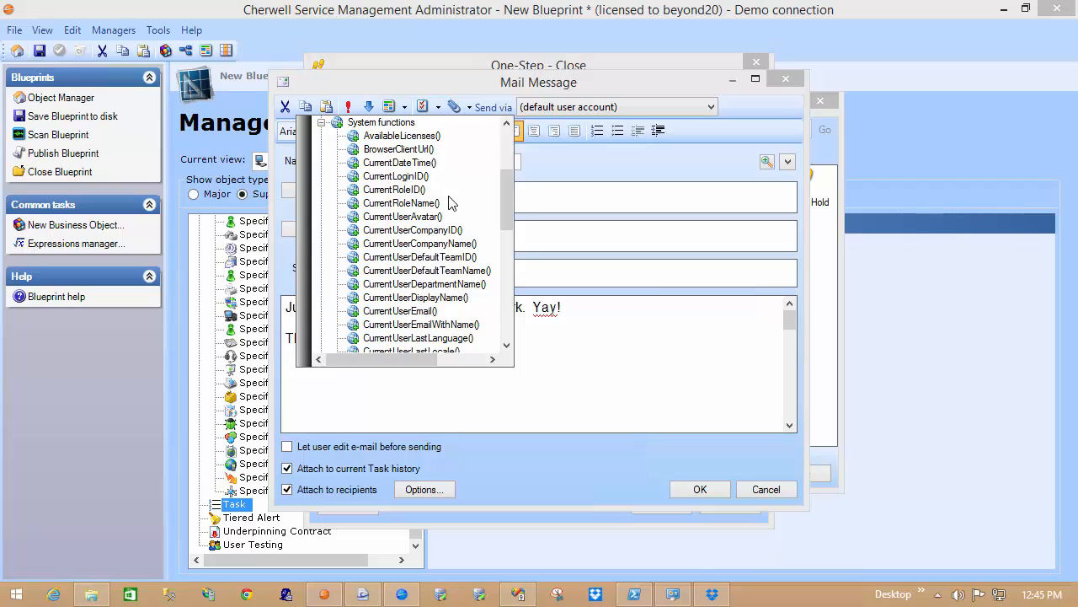
double_click(451, 297)
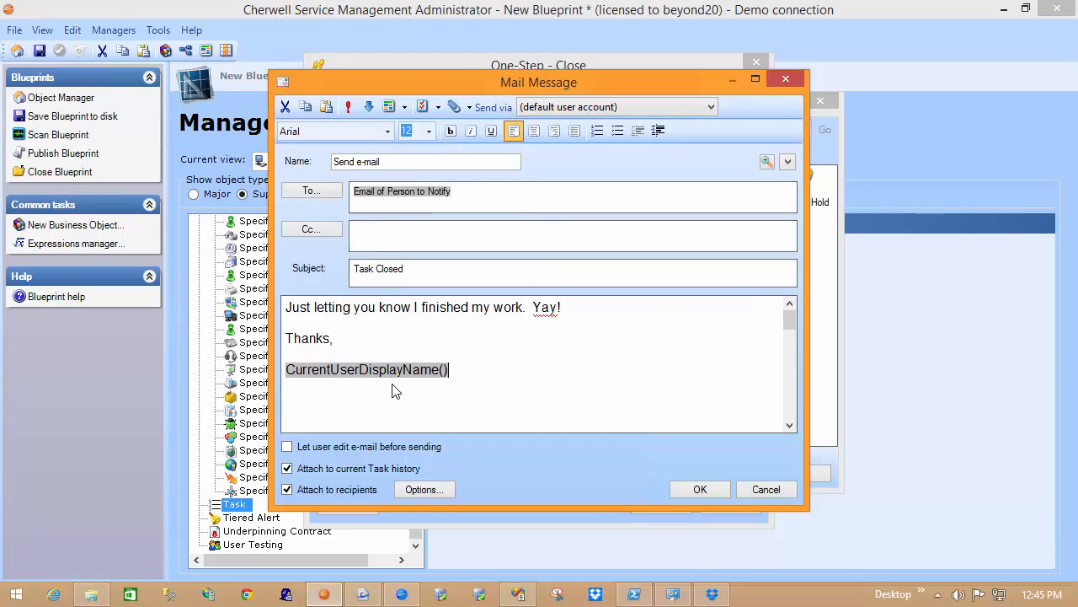
click(410, 446)
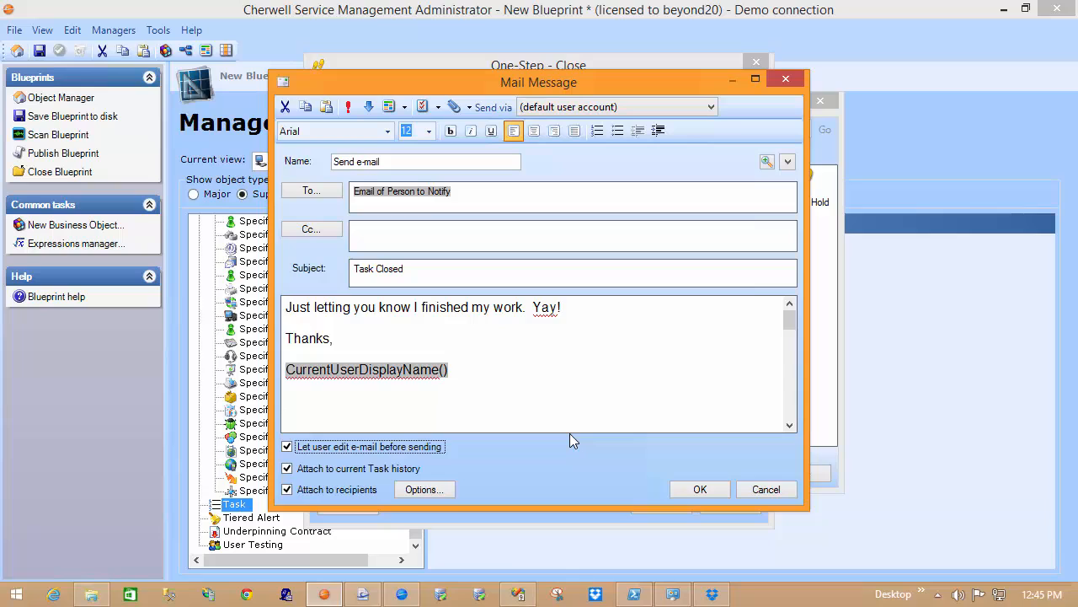
click(684, 490)
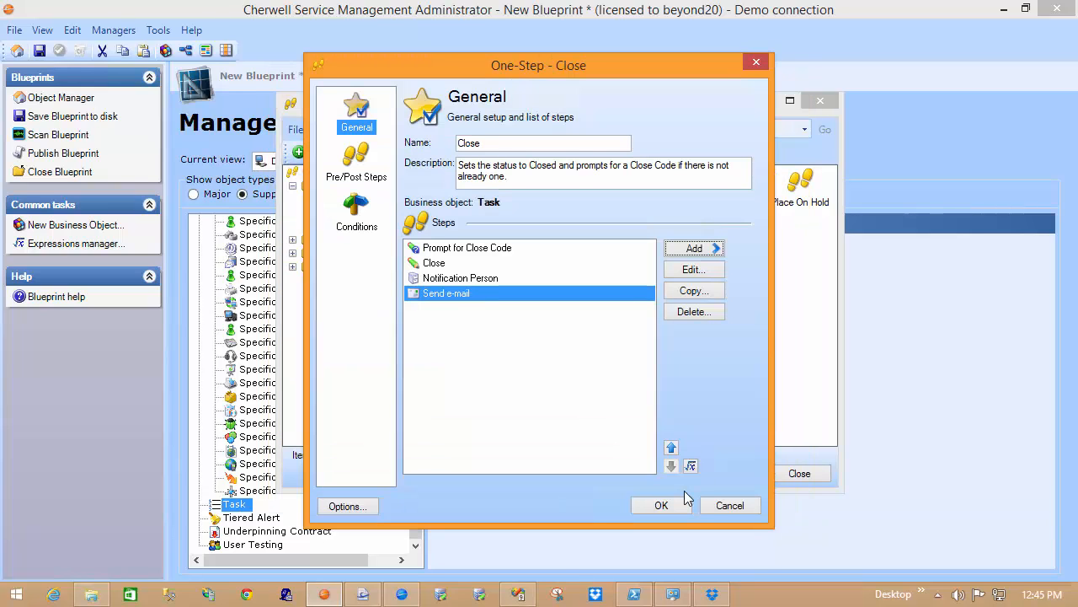